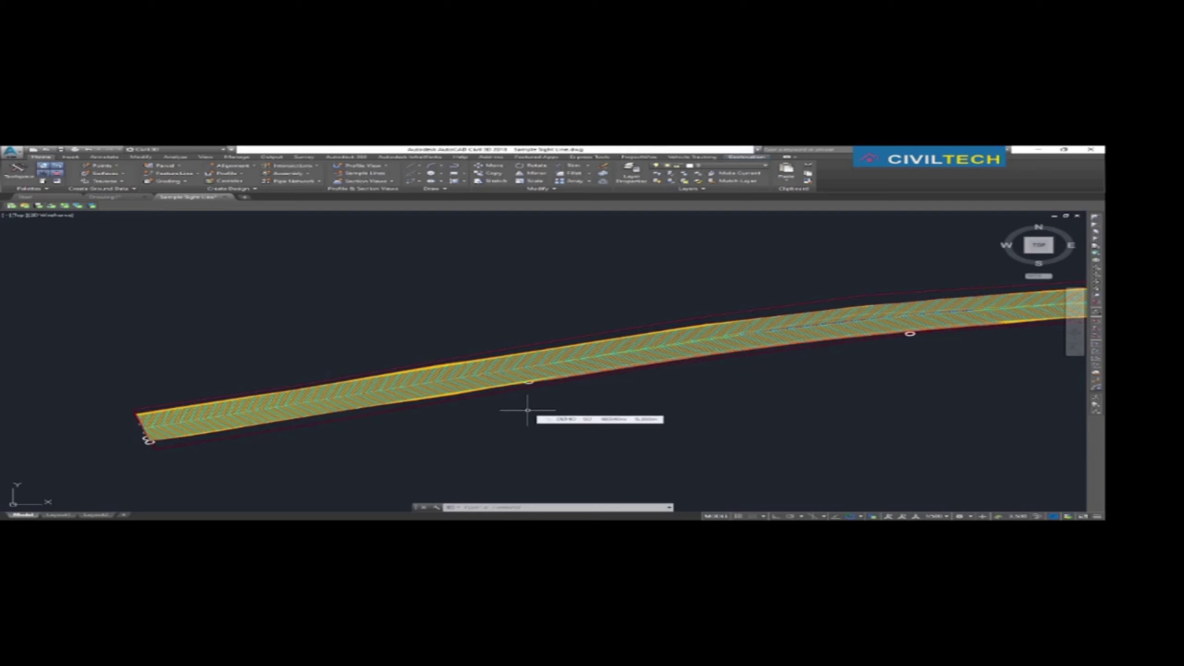
# Inspect the road's TIN surface in the 3D Object Viewer via selection cycling.
pyautogui.moveTo(360, 425); pyautogui.dragTo(489, 404, button='middle')
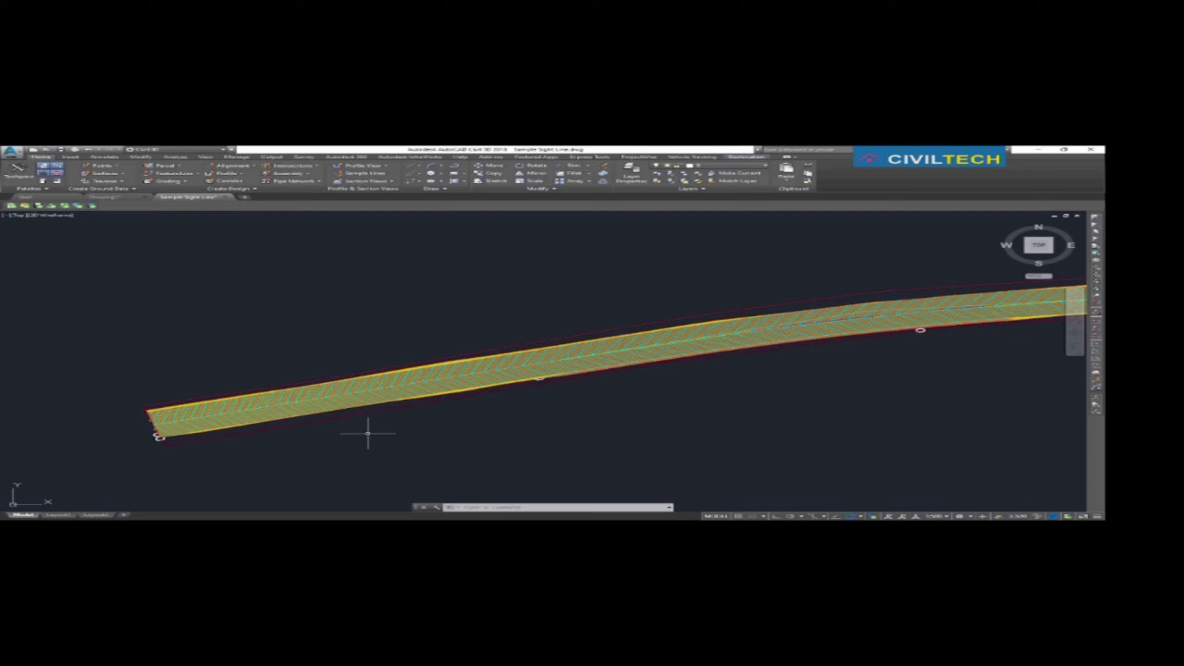
pyautogui.moveTo(368, 432); pyautogui.dragTo(399, 431, button='middle')
pyautogui.click(283, 416)
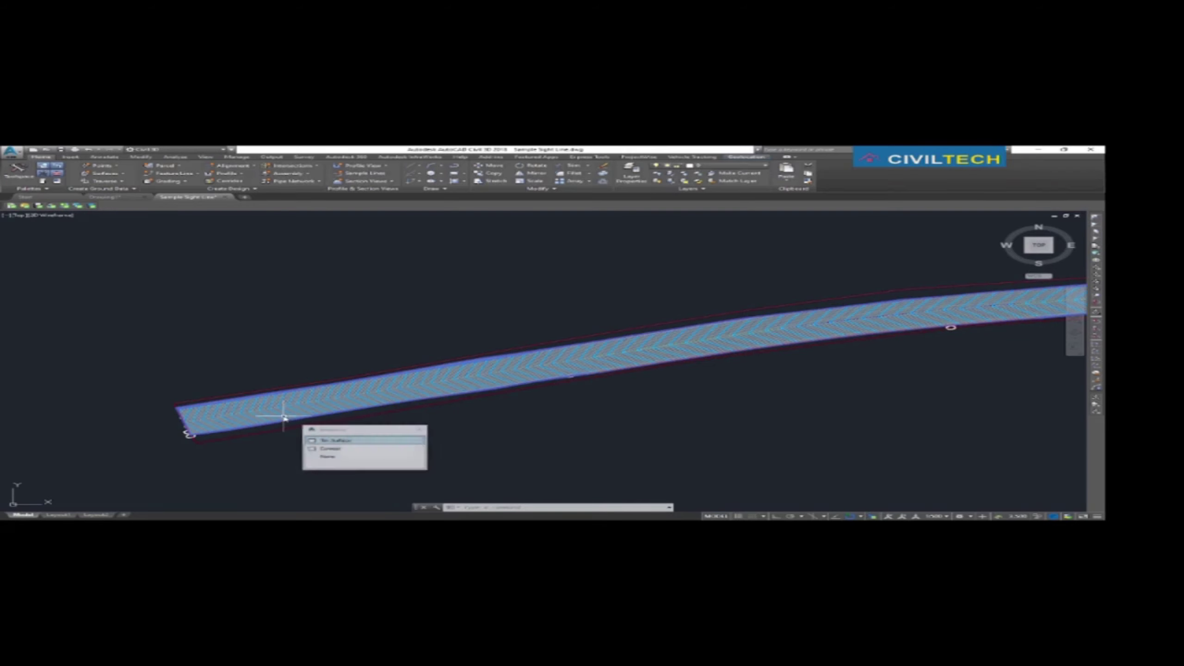
pyautogui.click(338, 441)
pyautogui.rightClick(313, 336)
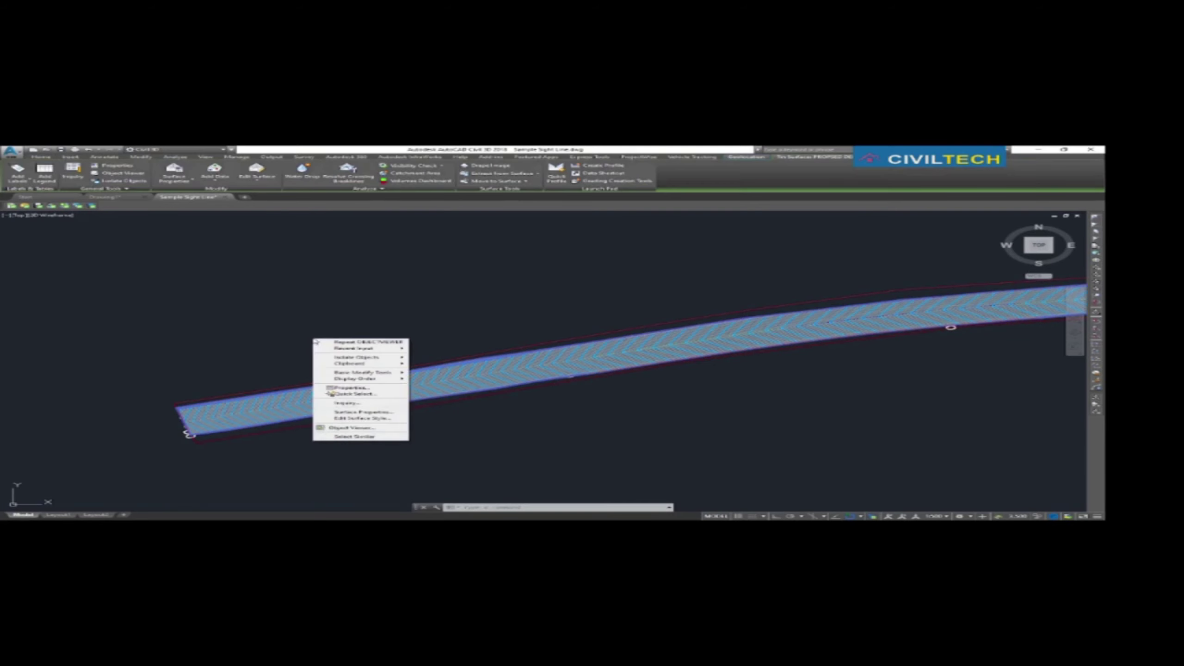
pyautogui.click(358, 428)
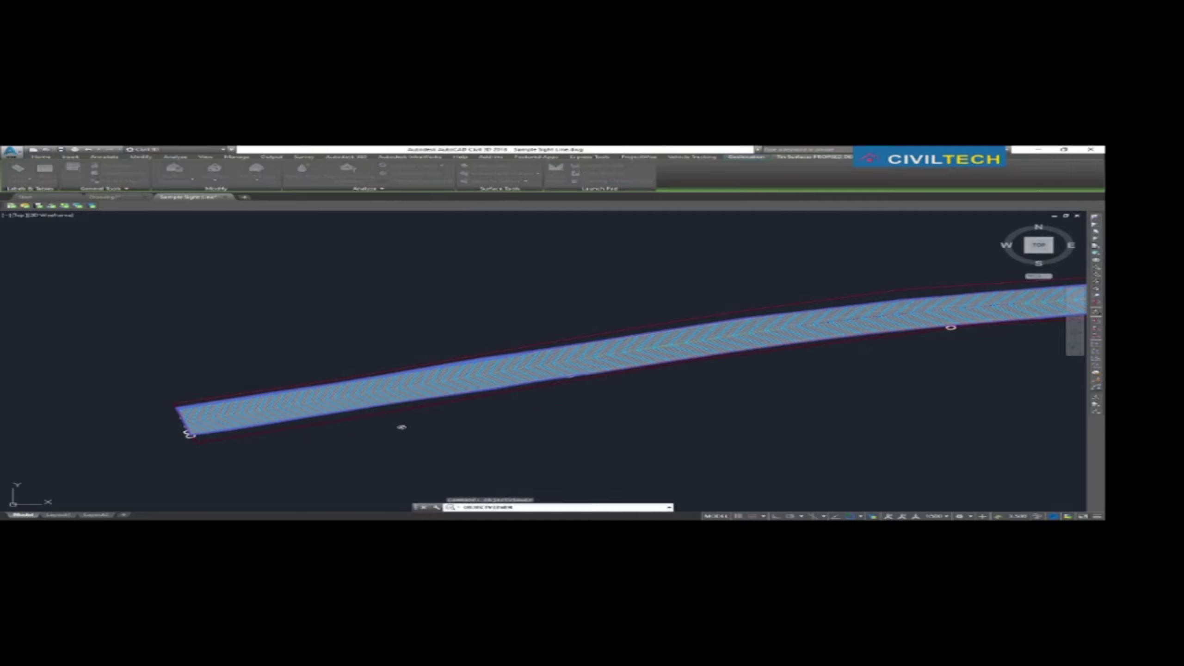
pyautogui.moveTo(402, 426)
pyautogui.mouseDown()
pyautogui.moveTo(421, 358)
pyautogui.moveTo(322, 391)
pyautogui.moveTo(484, 389)
pyautogui.mouseUp()
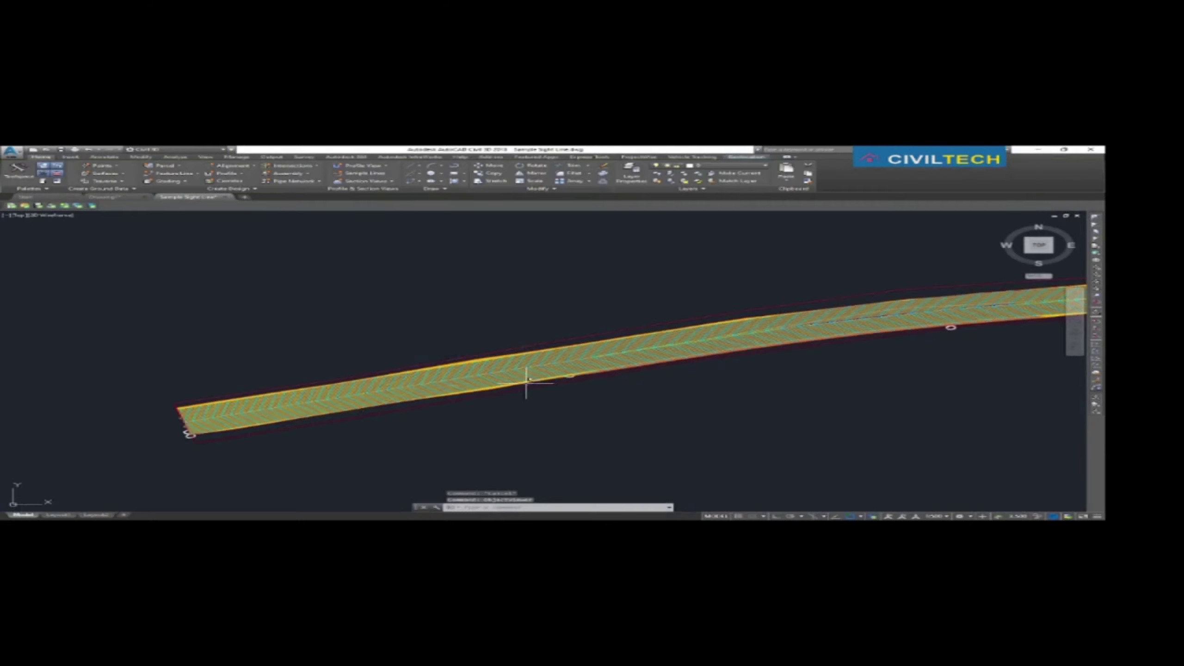
# Inspect the corridor beneath the surface in the 3D Object Viewer, then return to the drawing.
pyautogui.click(376, 389)
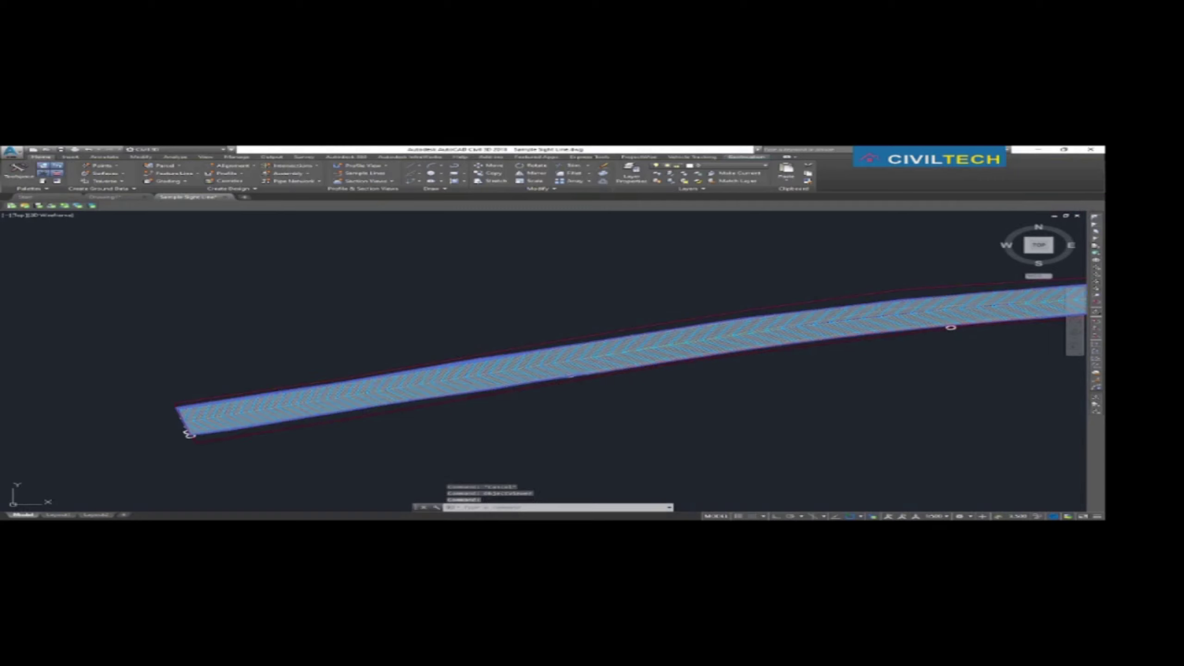
pyautogui.click(388, 405)
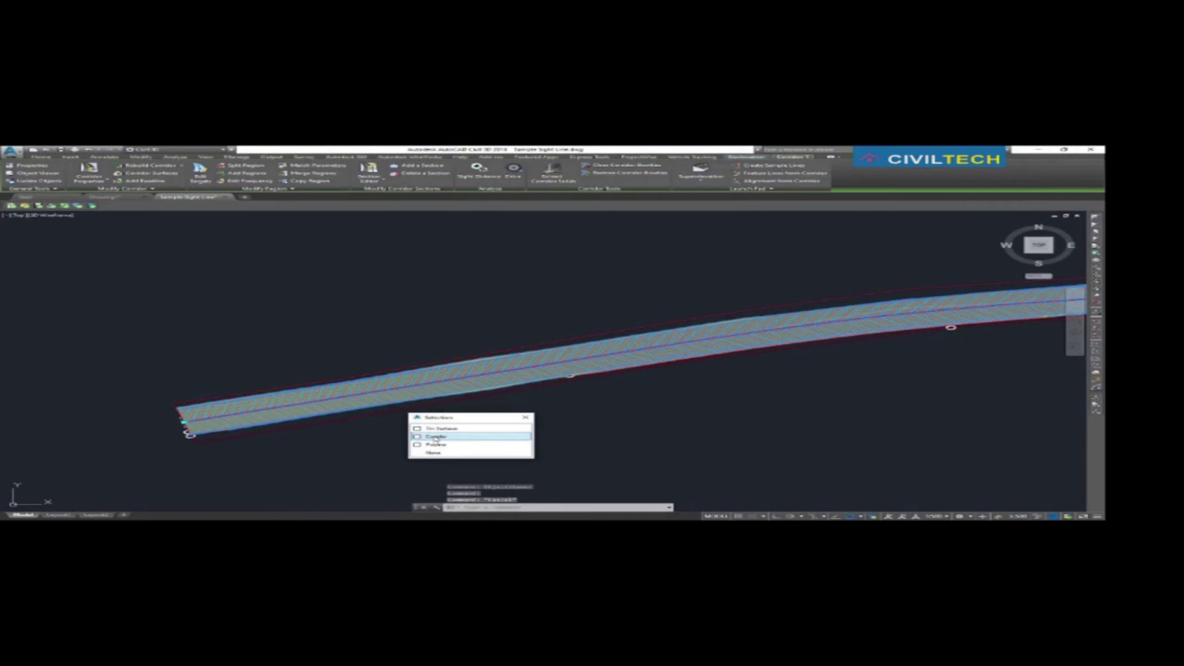
pyautogui.click(463, 435)
pyautogui.rightClick(490, 416)
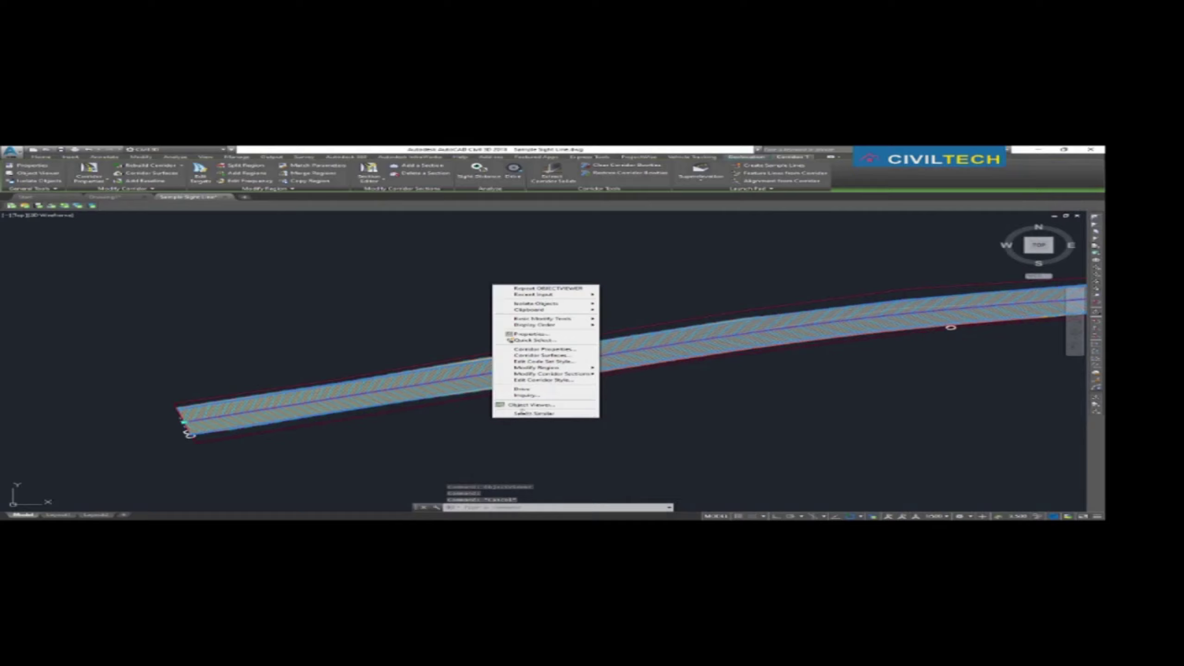
pyautogui.click(525, 404)
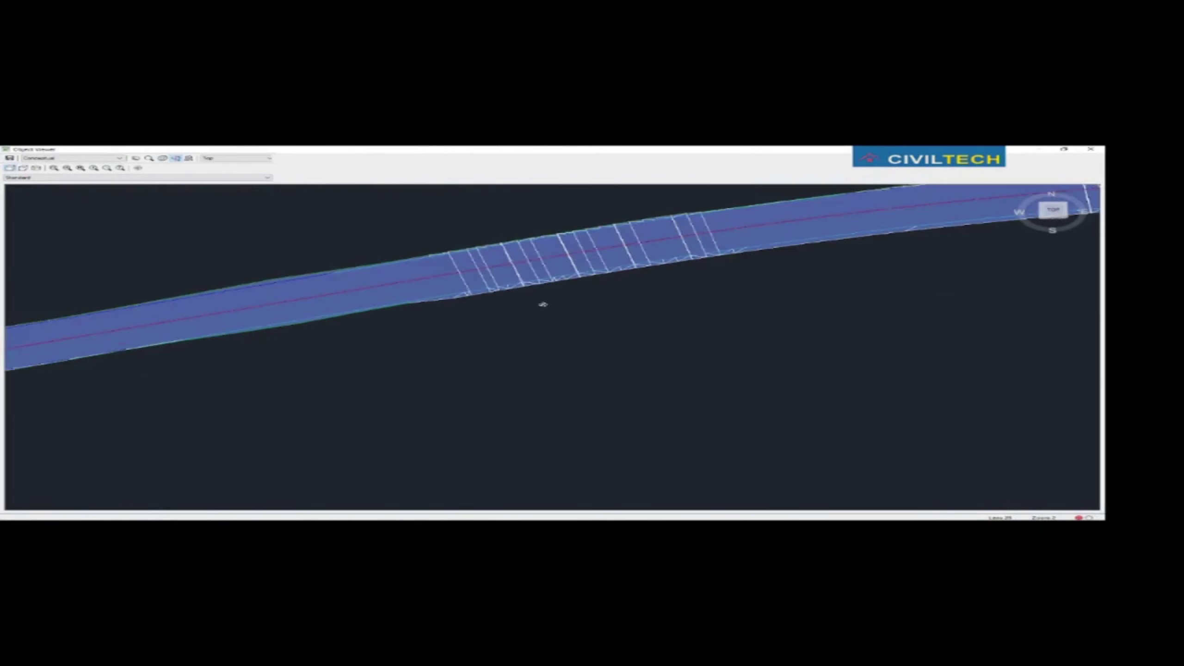
pyautogui.scroll(-5, 522, 339)
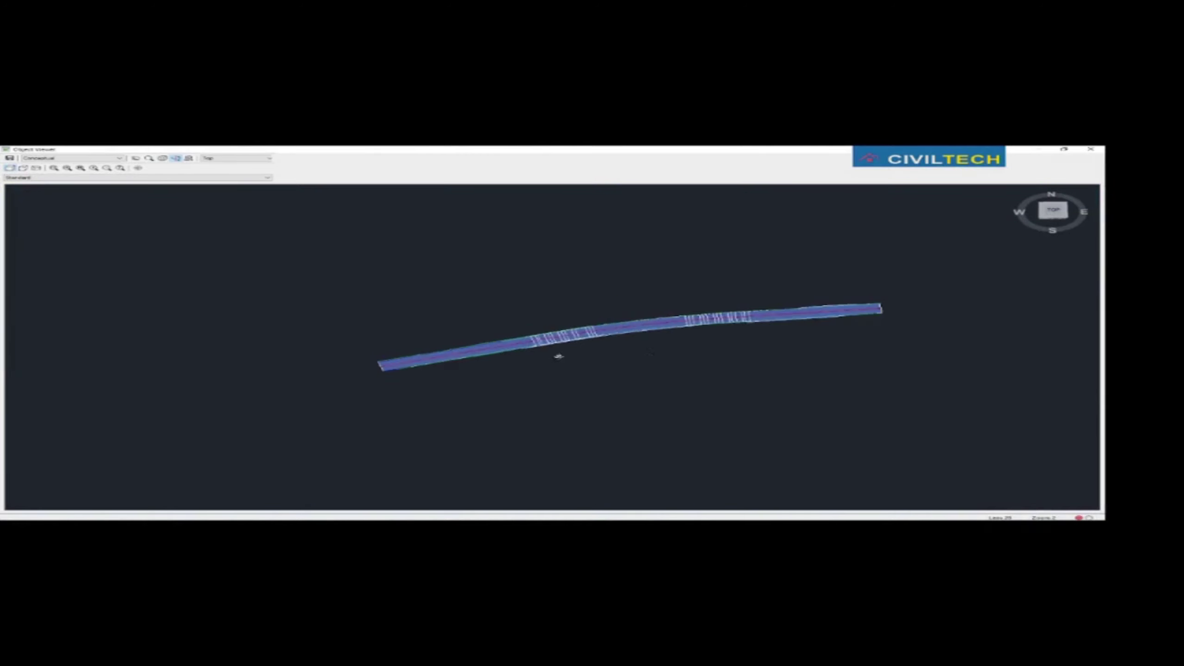
pyautogui.moveTo(558, 356); pyautogui.dragTo(518, 397, button='middle')
pyautogui.press('Escape')
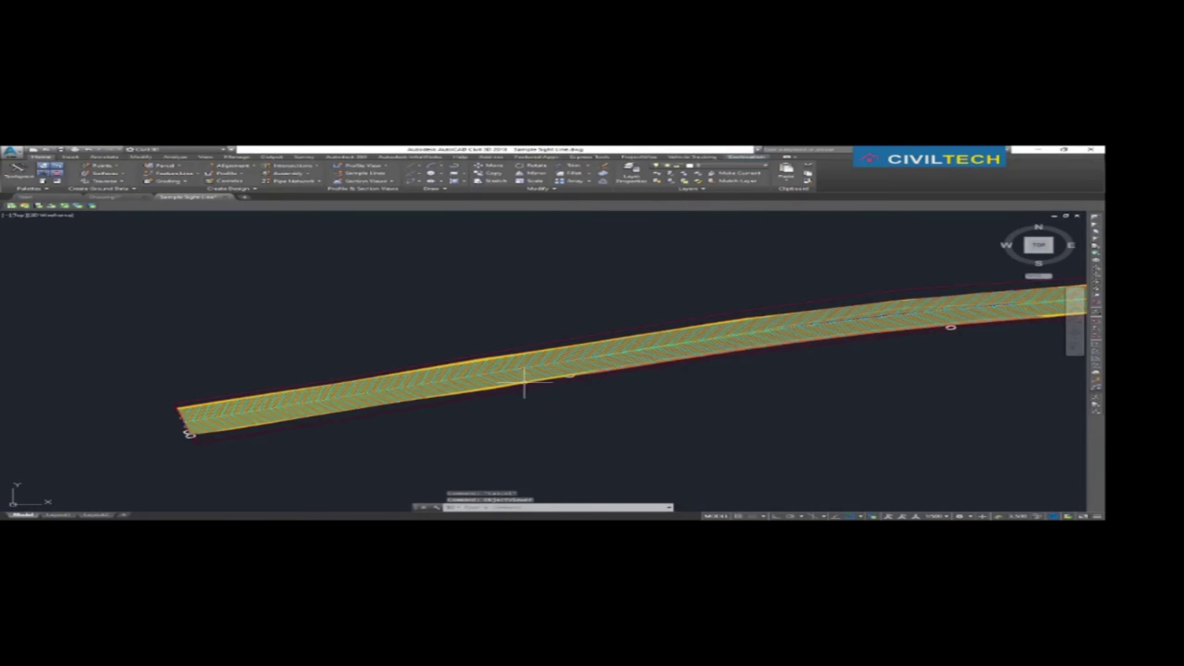
# Select the road alignment among overlapping objects and launch the Sight Distance check.
pyautogui.moveTo(611, 405); pyautogui.dragTo(464, 424, button='middle')
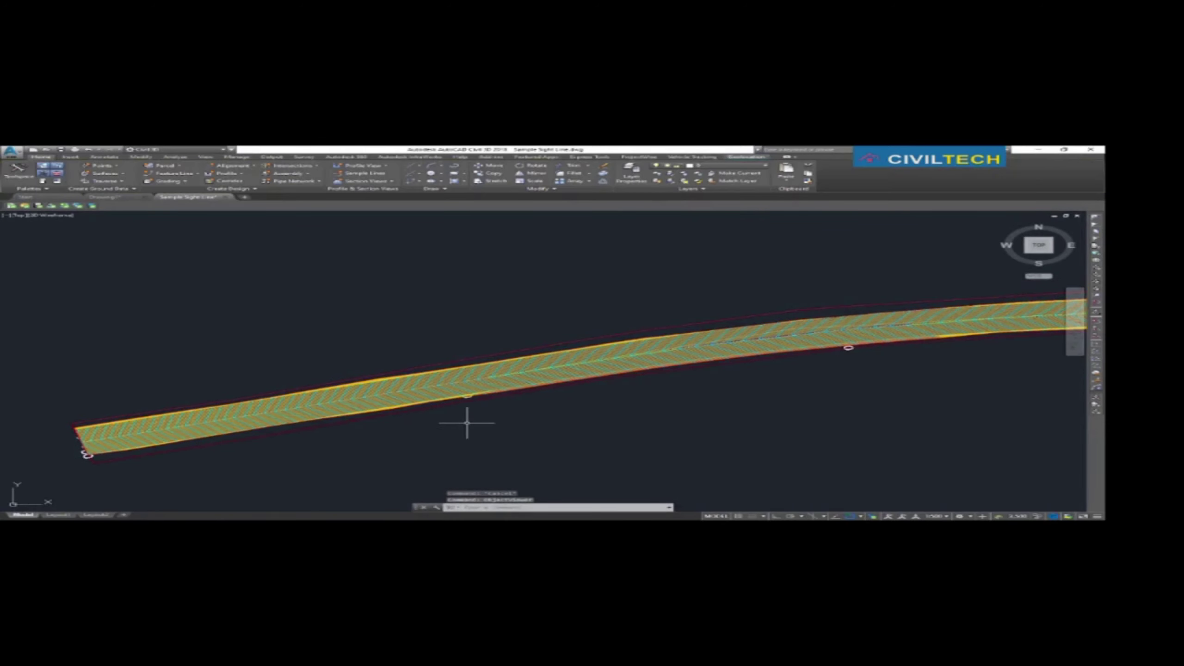
pyautogui.click(418, 389)
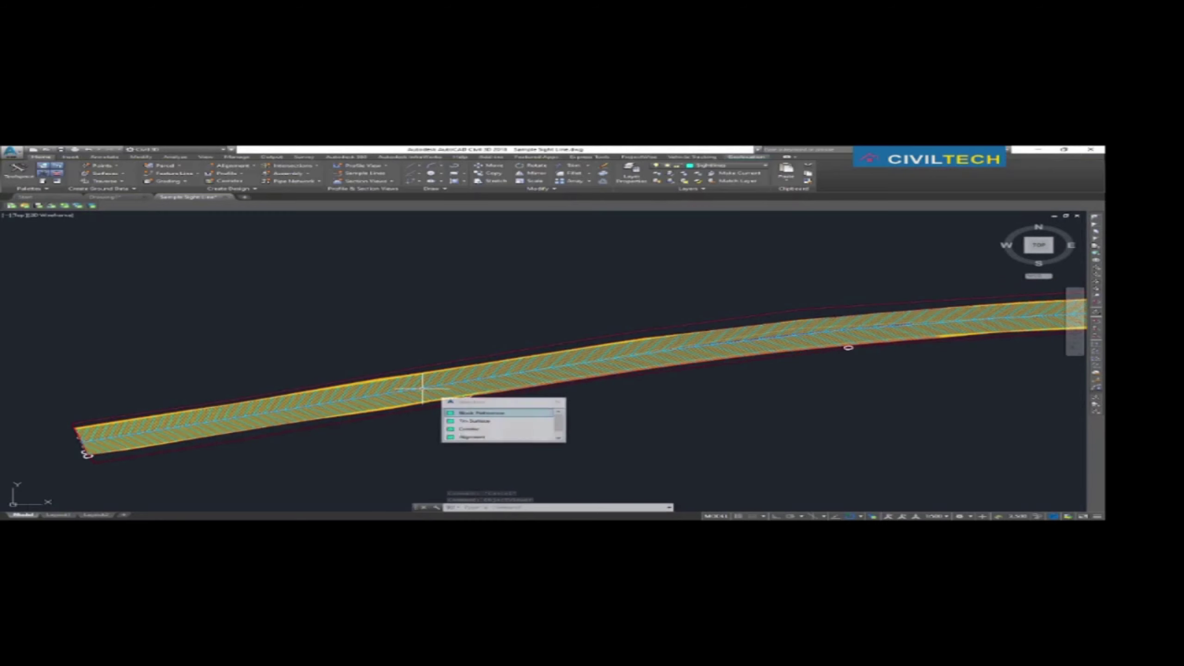
pyautogui.click(476, 438)
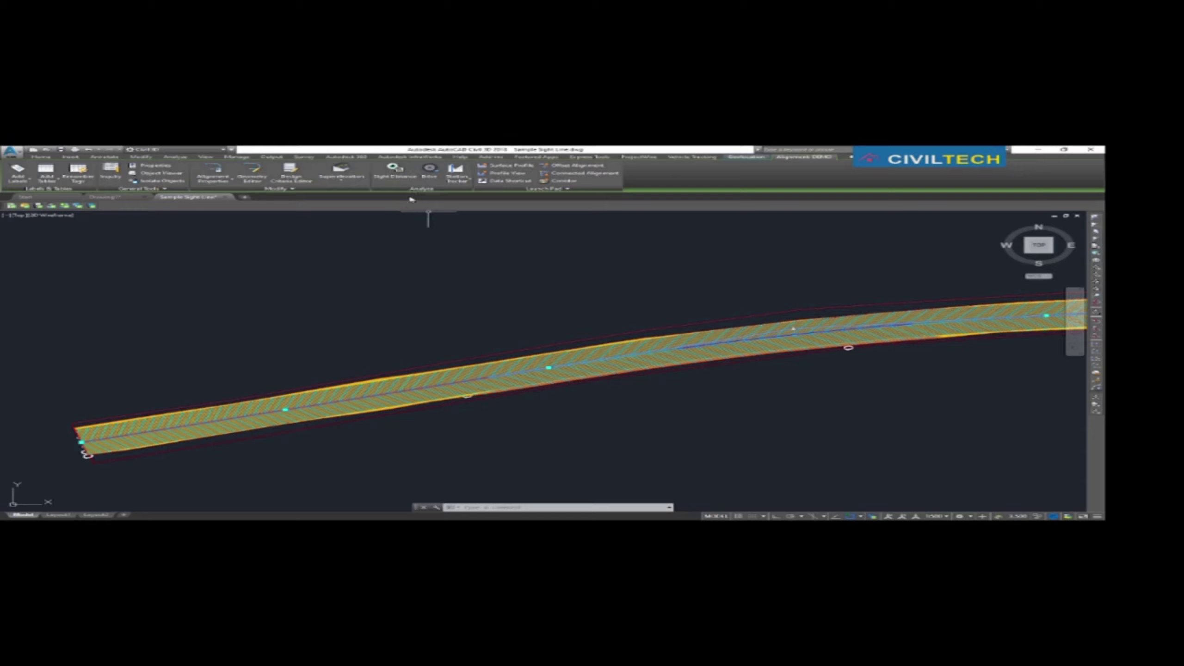
pyautogui.click(396, 170)
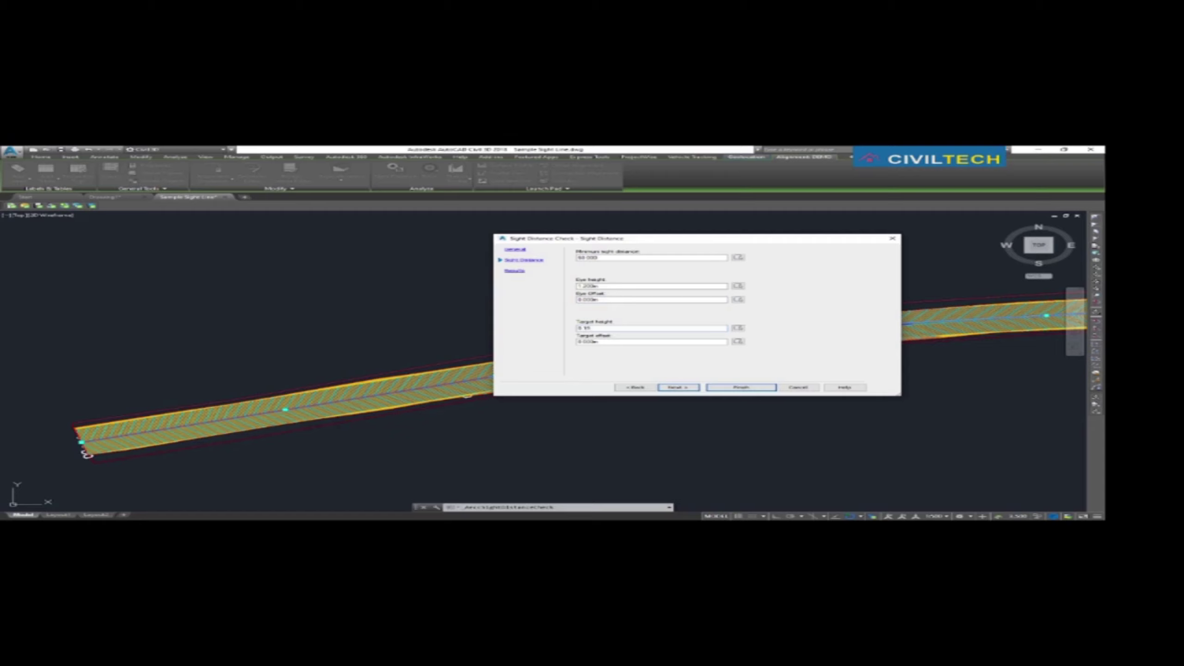
# Advance to the Results page and review the Eye path and Sight line component previews.
pyautogui.click(679, 388)
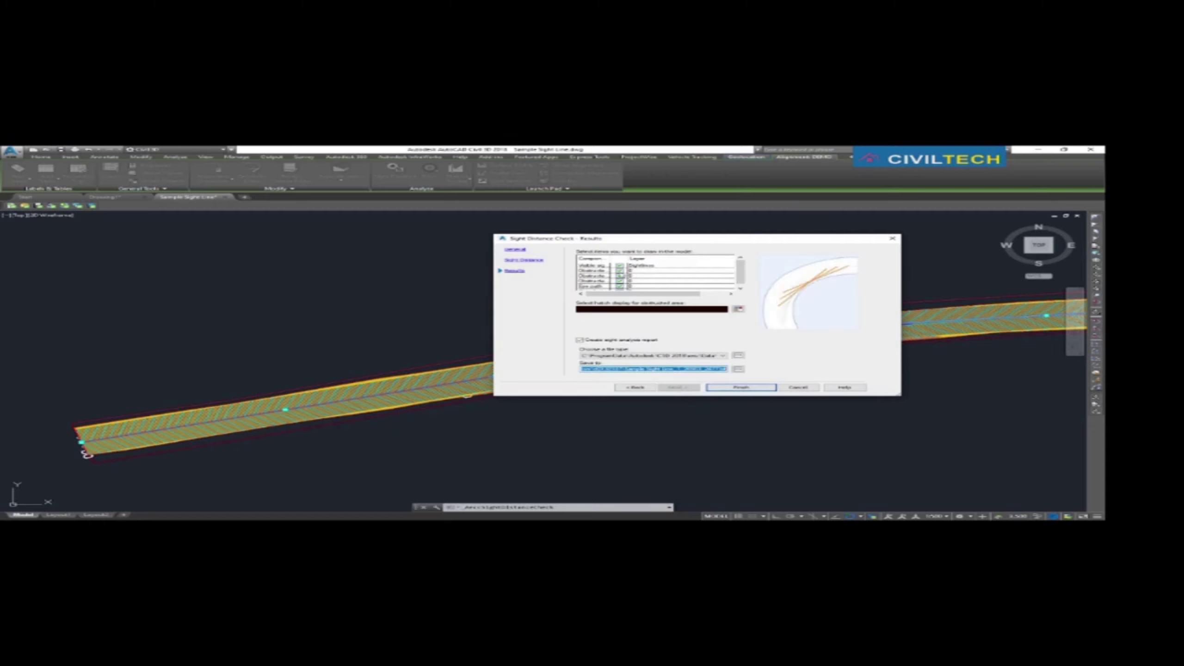
pyautogui.click(621, 270)
pyautogui.click(622, 282)
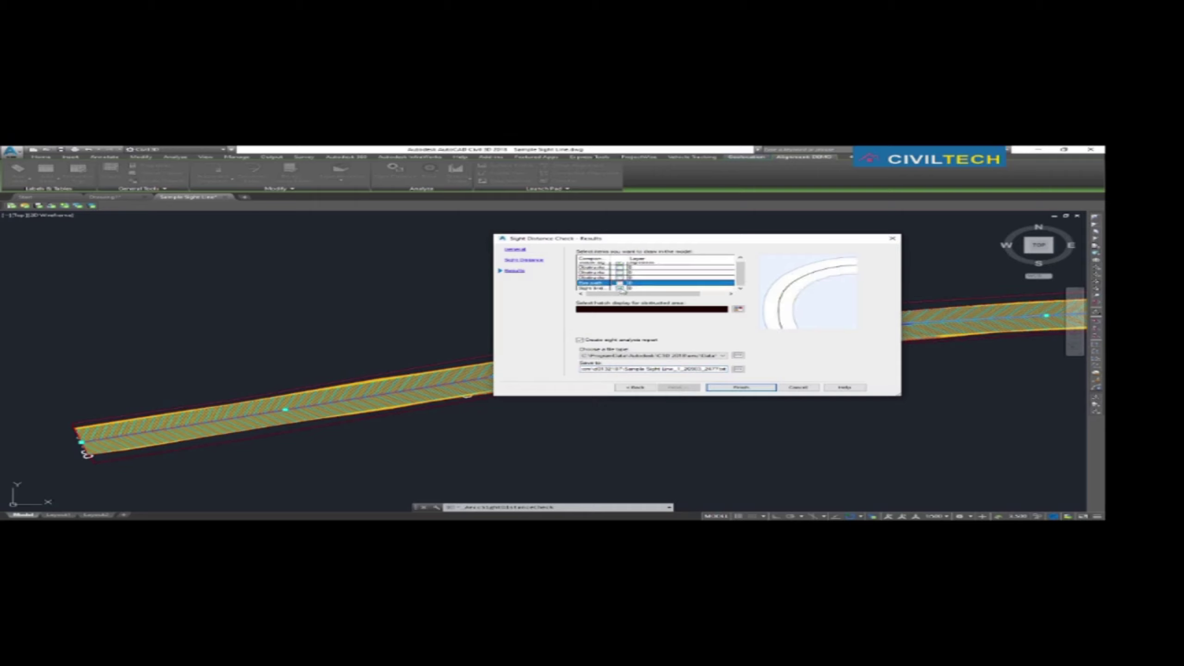
pyautogui.click(622, 288)
pyautogui.scroll(1, 658, 270)
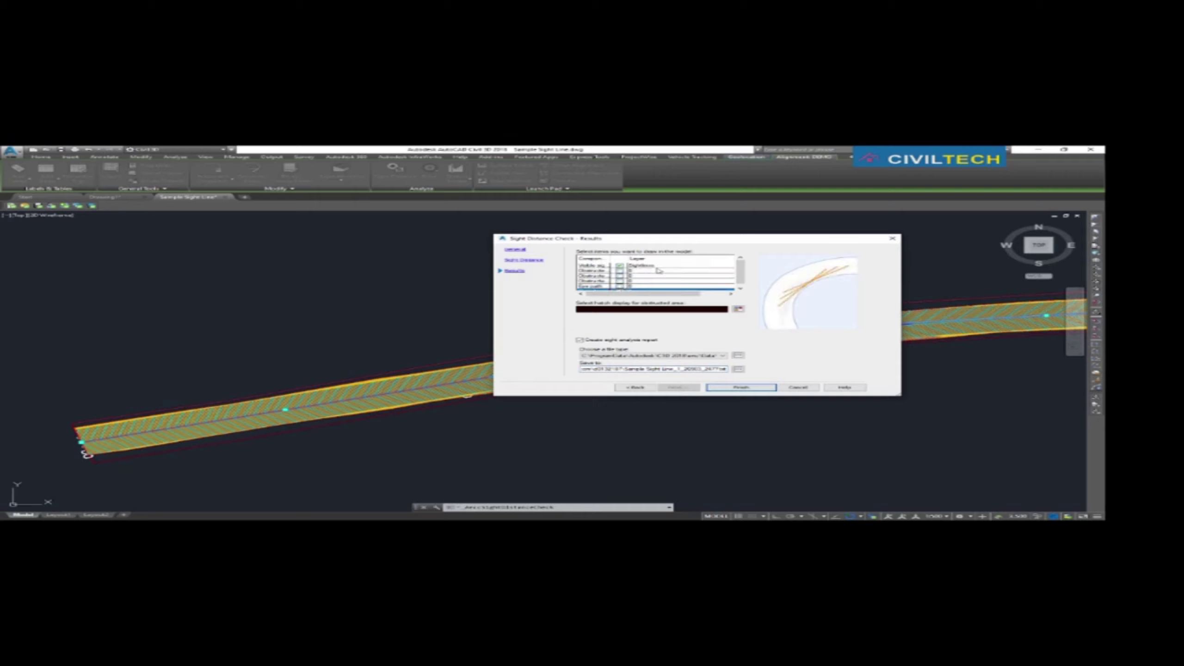